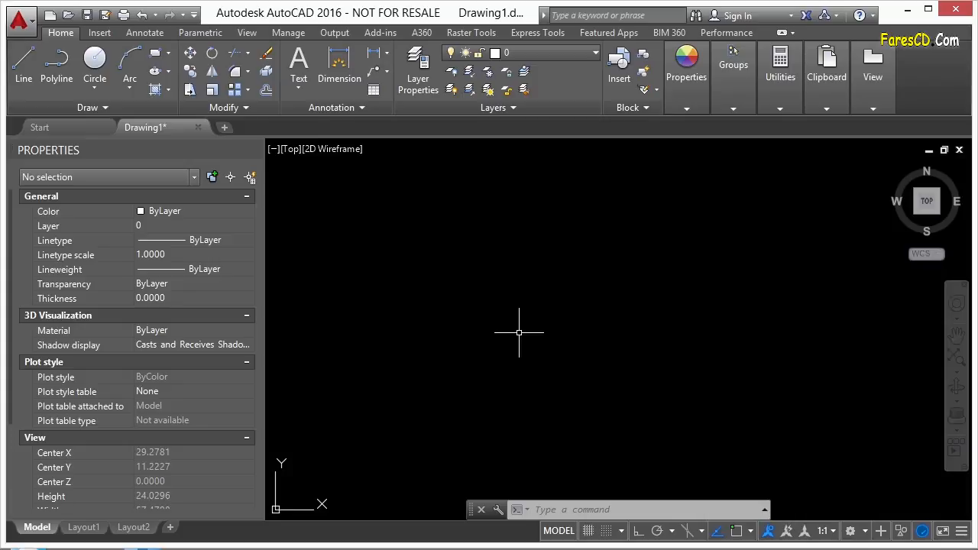
Open the Sheet Set Manager and start a new sheet set based on existing drawings.
{"action": "type", "text": "SSM"}
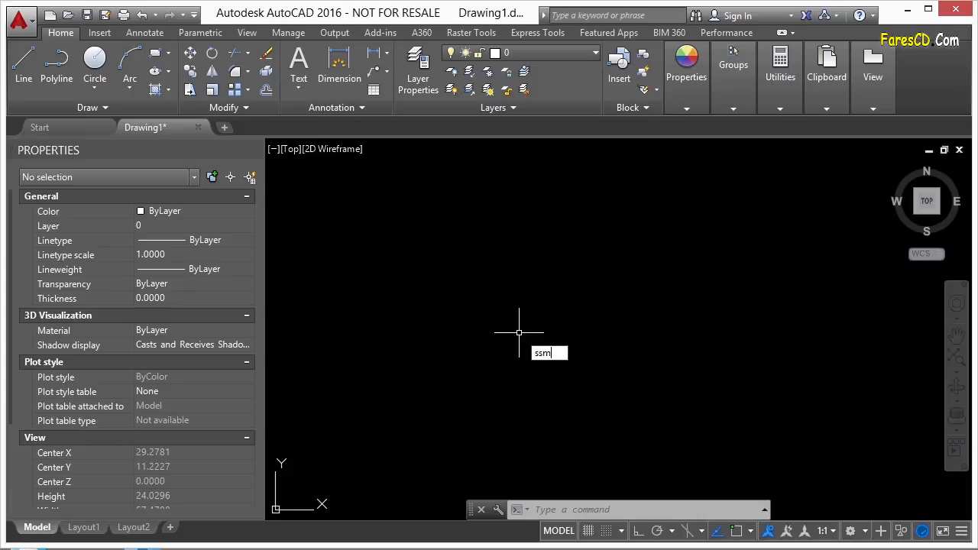
{"action": "key", "text": "Return"}
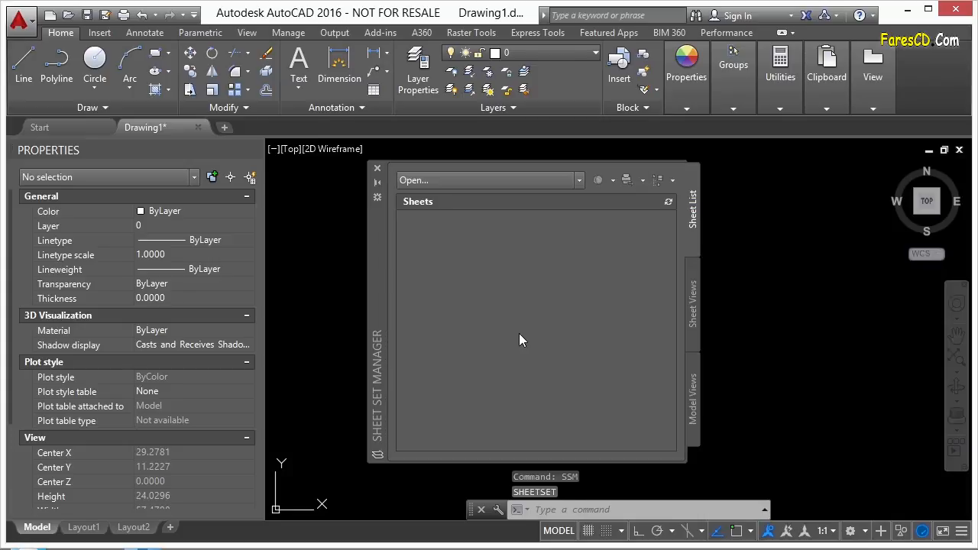
{"action": "left_click", "coordinate": [579, 181]}
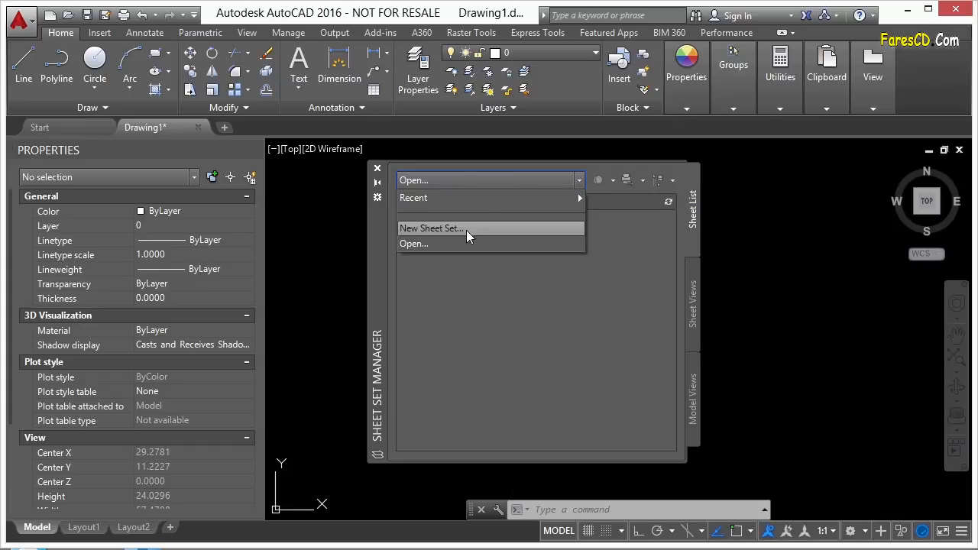
{"action": "left_click", "coordinate": [452, 229]}
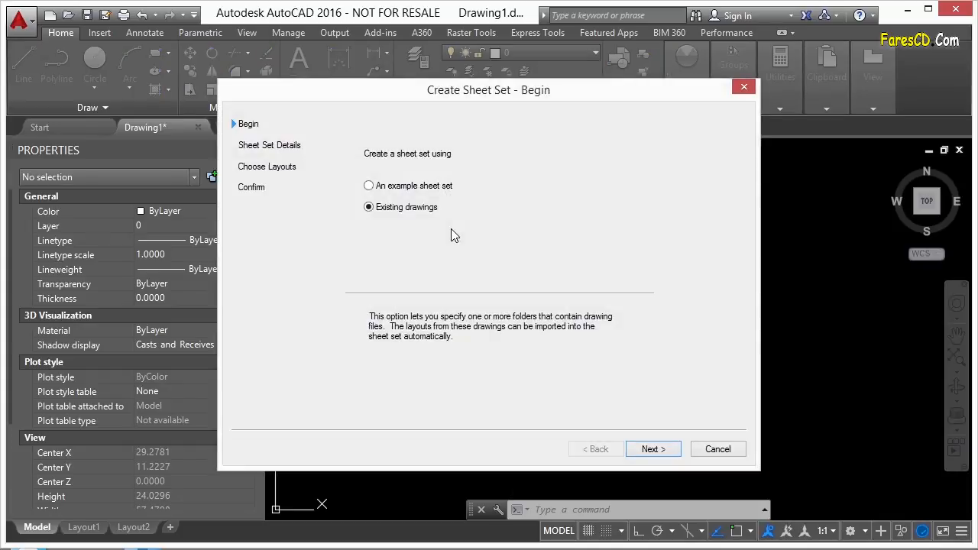
{"action": "left_click", "coordinate": [432, 186]}
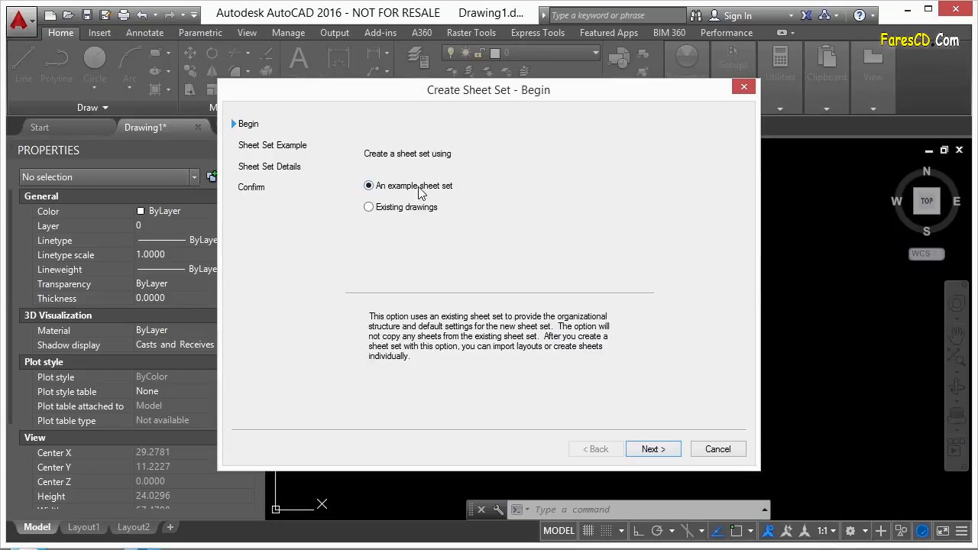
{"action": "left_click", "coordinate": [419, 207]}
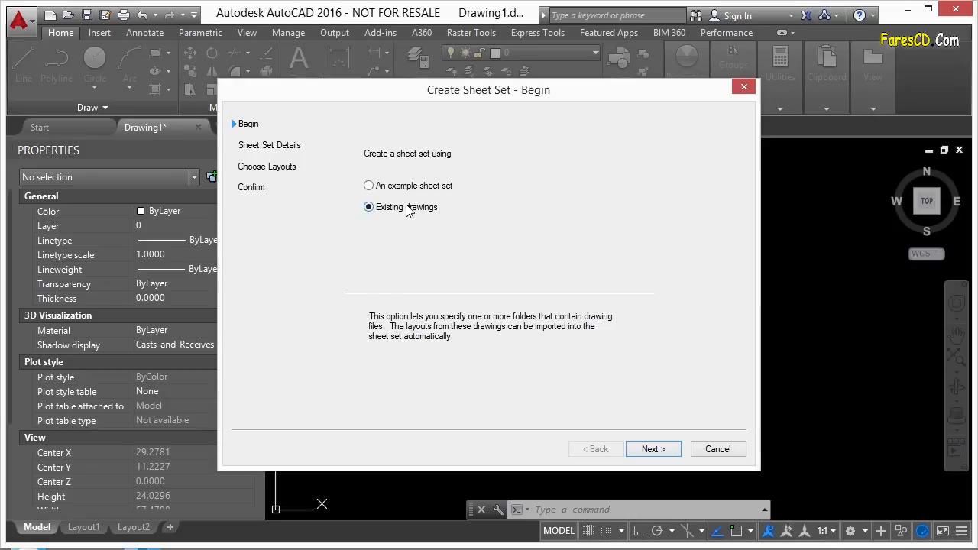
{"action": "left_click", "coordinate": [651, 450]}
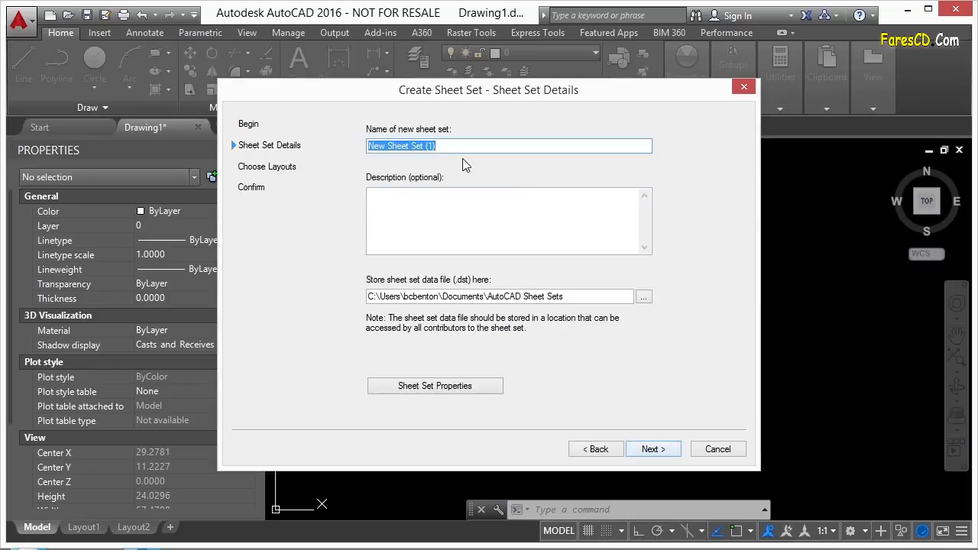
Name the new sheet set "Sheet Set Existing Drawings" and leave its description empty.
{"action": "type", "text": "Sheet Set Existing Drawings"}
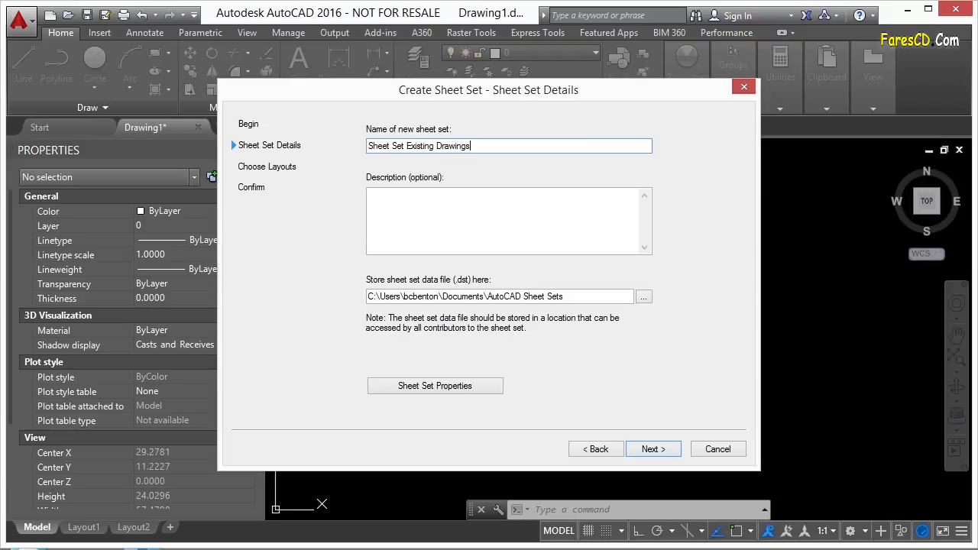
{"action": "left_click", "coordinate": [459, 226]}
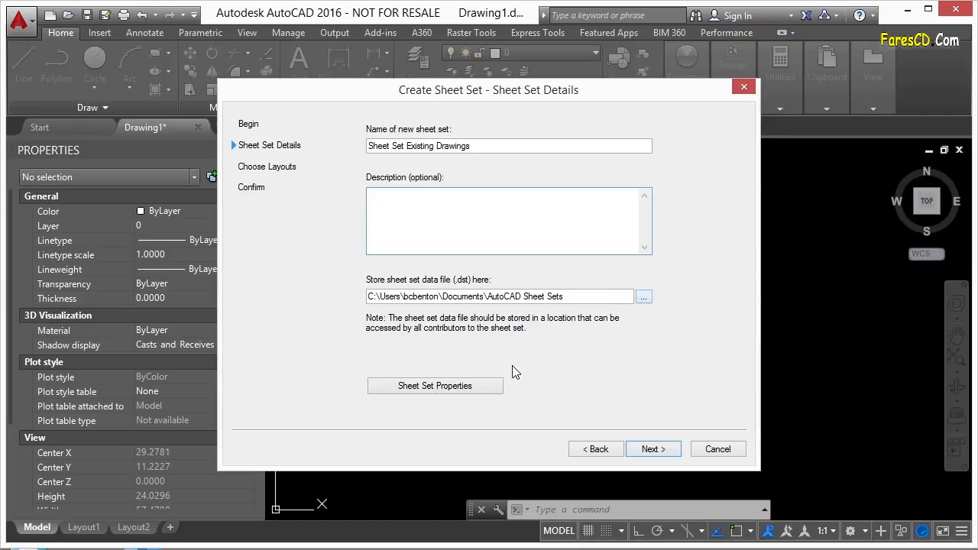
Review the new sheet set's properties, including project control and sheet creation settings, and accept them.
{"action": "left_click", "coordinate": [429, 390]}
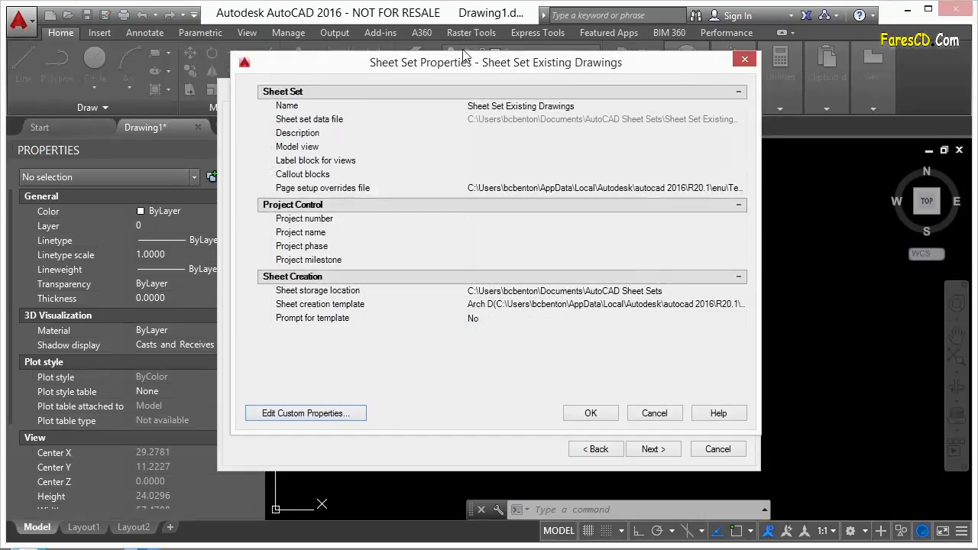
{"action": "left_click_drag", "start_coordinate": [456, 71], "coordinate": [418, 63]}
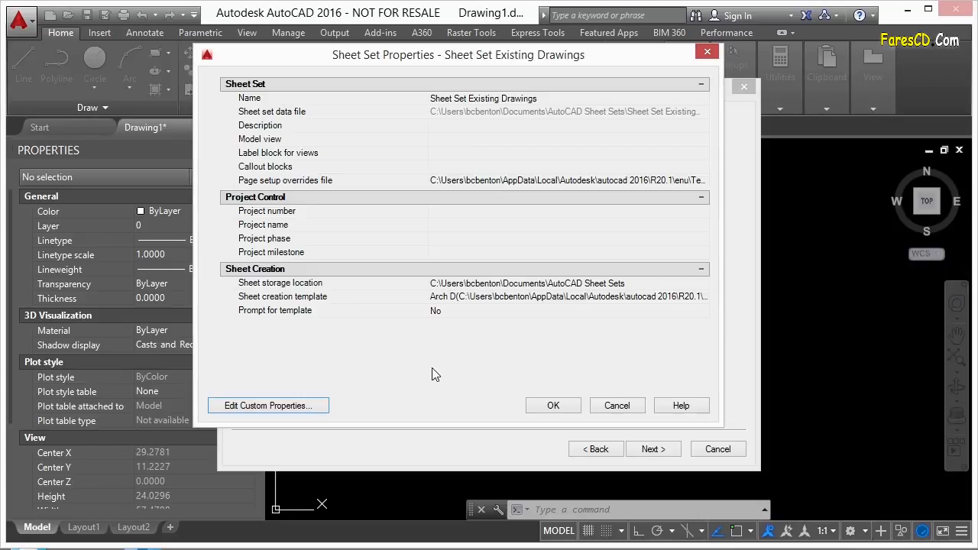
{"action": "left_click", "coordinate": [556, 403]}
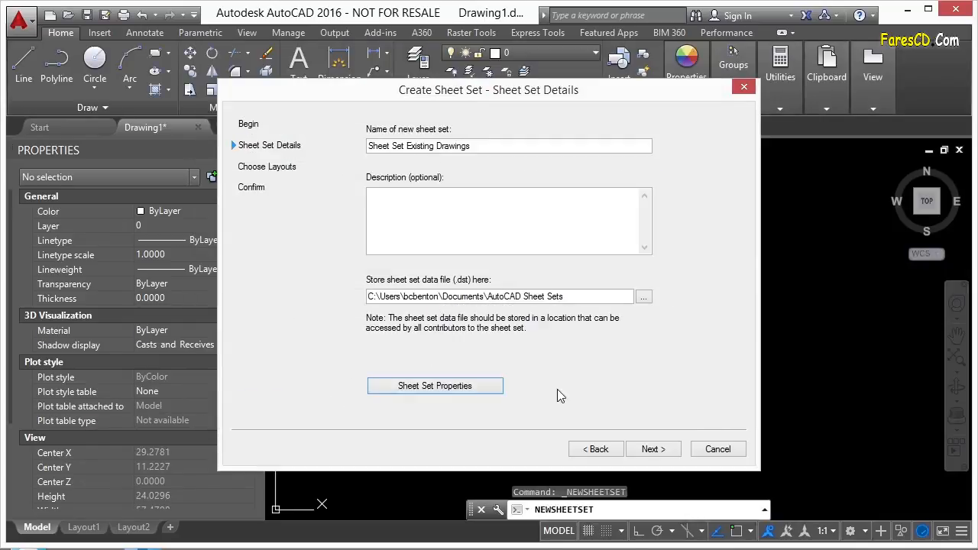
Load the drawing layouts from folder 02, found under Google Drive, Infinite Skills, AutoCAD 2016, into the sheet set.
{"action": "left_click", "coordinate": [665, 450]}
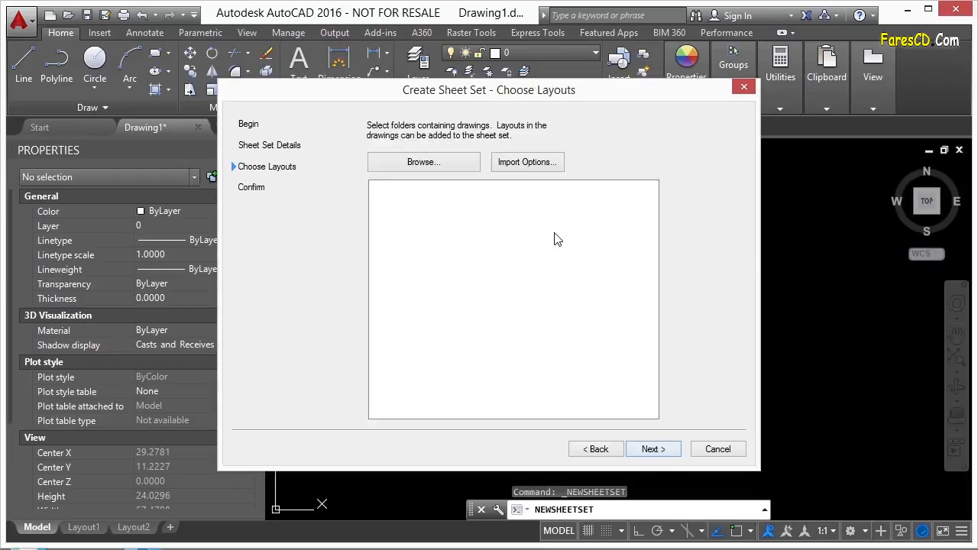
{"action": "left_click", "coordinate": [447, 163]}
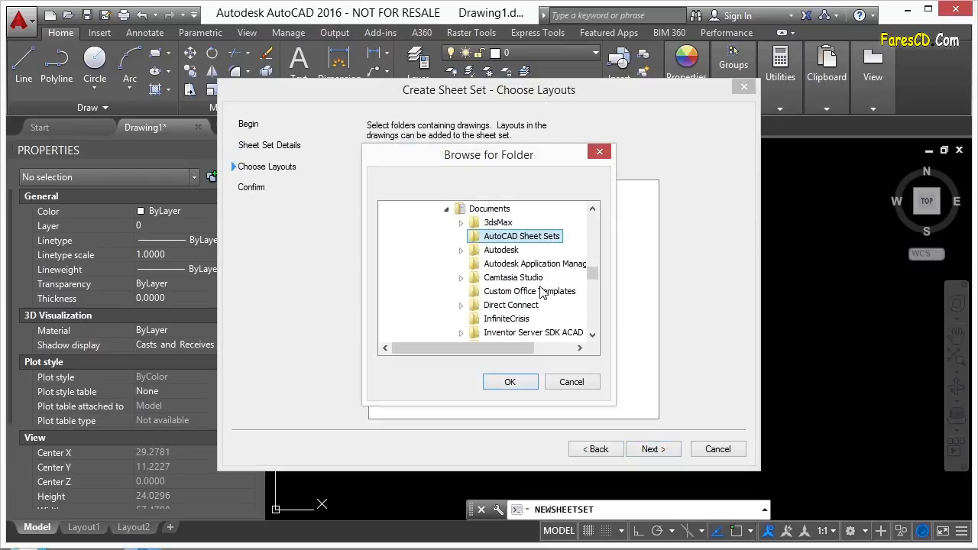
{"action": "scroll", "coordinate": [591, 275], "scroll_direction": "up", "scroll_amount": 1}
{"action": "left_click", "coordinate": [448, 264]}
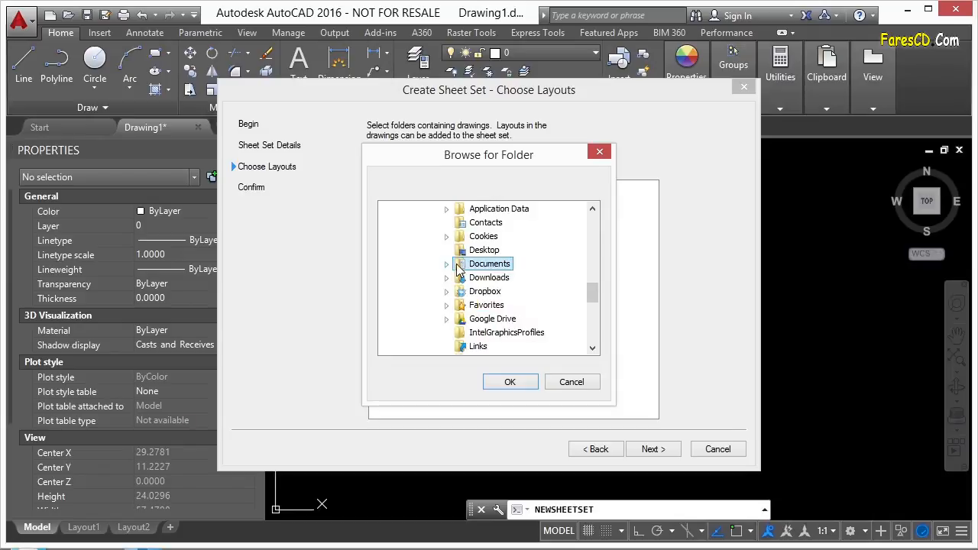
{"action": "left_click", "coordinate": [448, 319]}
{"action": "left_click", "coordinate": [461, 318]}
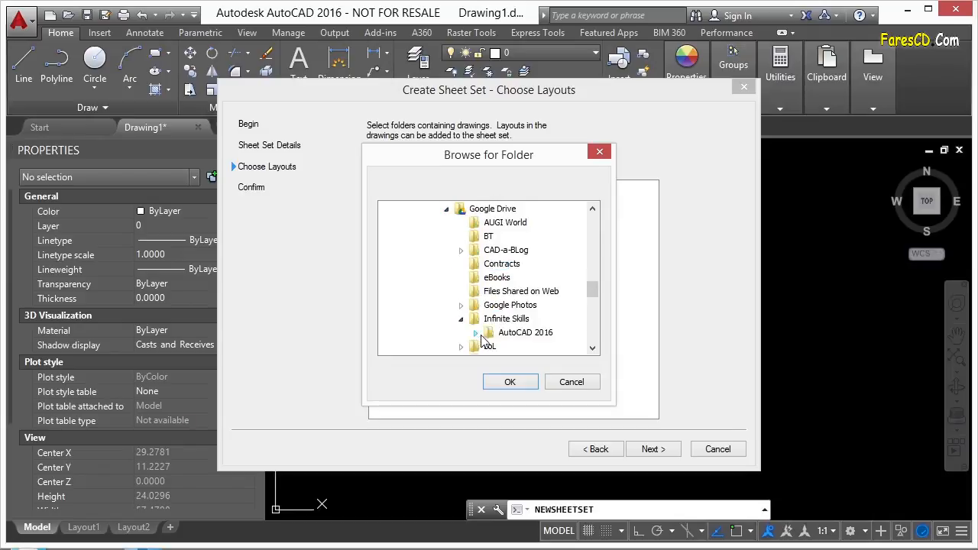
{"action": "left_click", "coordinate": [476, 334]}
{"action": "left_click", "coordinate": [490, 331]}
{"action": "left_click", "coordinate": [505, 336]}
{"action": "left_click", "coordinate": [546, 222]}
{"action": "left_click", "coordinate": [523, 384]}
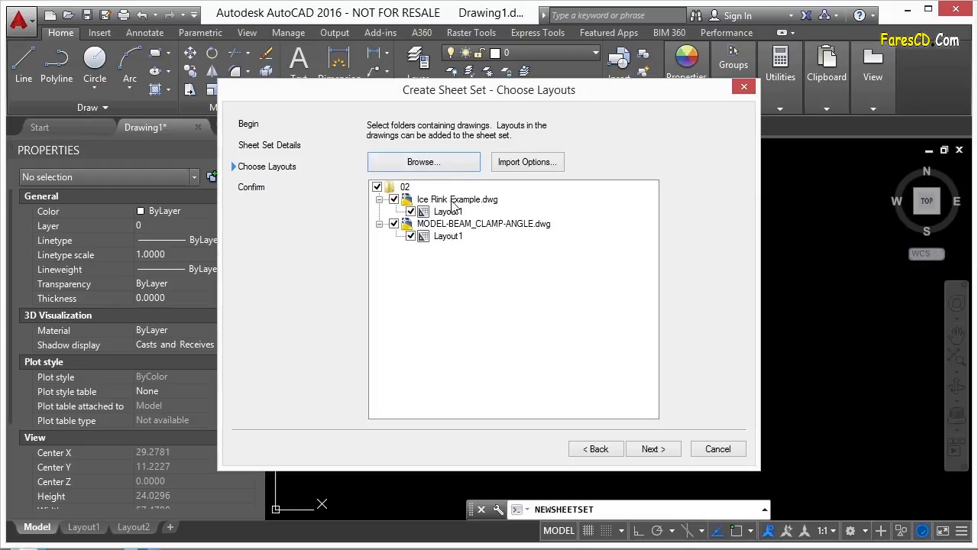
{"action": "left_click", "coordinate": [410, 236]}
{"action": "left_click", "coordinate": [411, 211]}
{"action": "left_click", "coordinate": [411, 236]}
{"action": "left_click", "coordinate": [411, 212]}
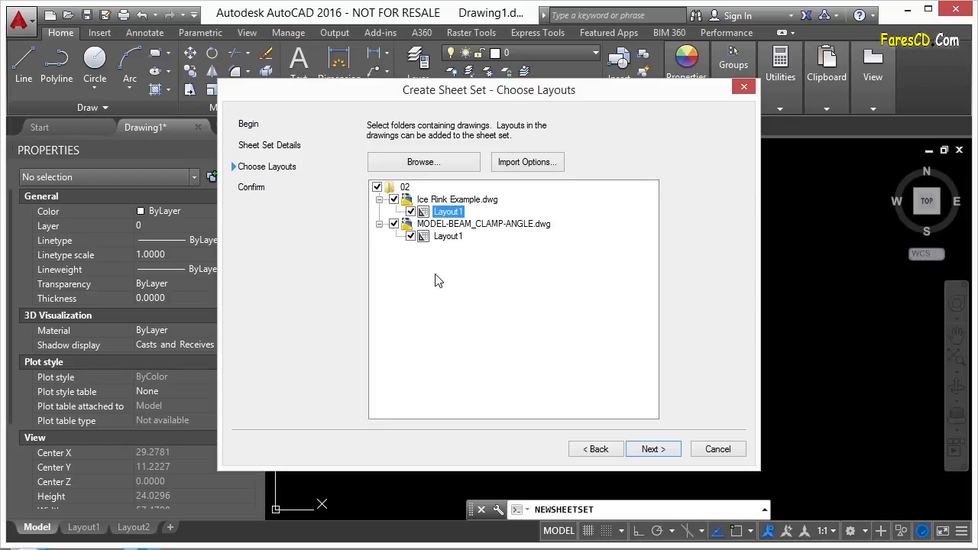
Review the sheet set preview with both layouts included and finish creating the sheet set.
{"action": "left_click", "coordinate": [654, 449]}
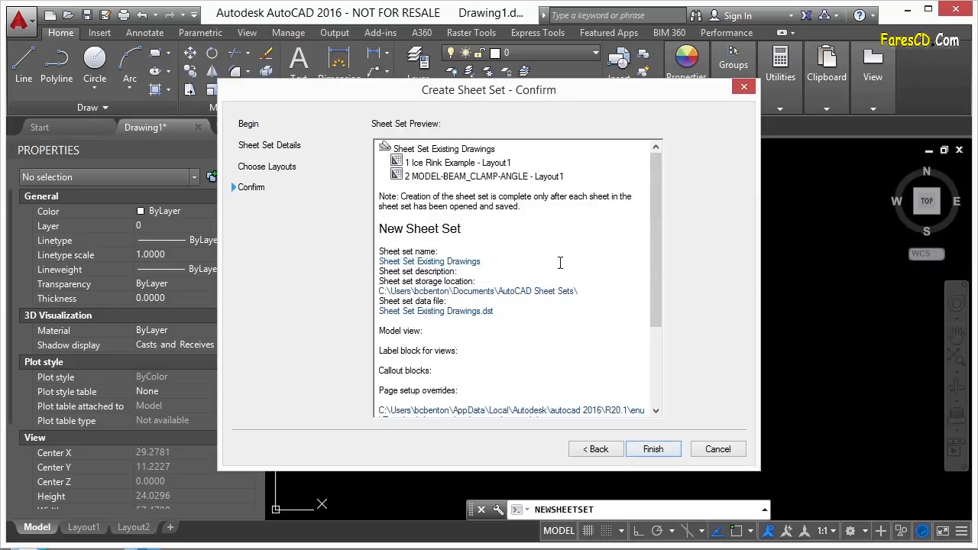
{"action": "left_click_drag", "start_coordinate": [651, 234], "coordinate": [662, 347]}
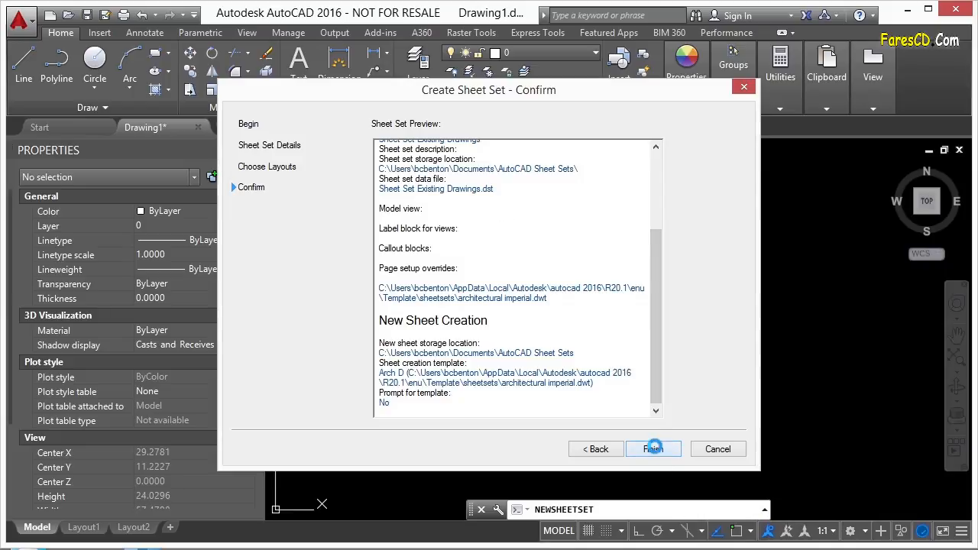
{"action": "left_click", "coordinate": [655, 450]}
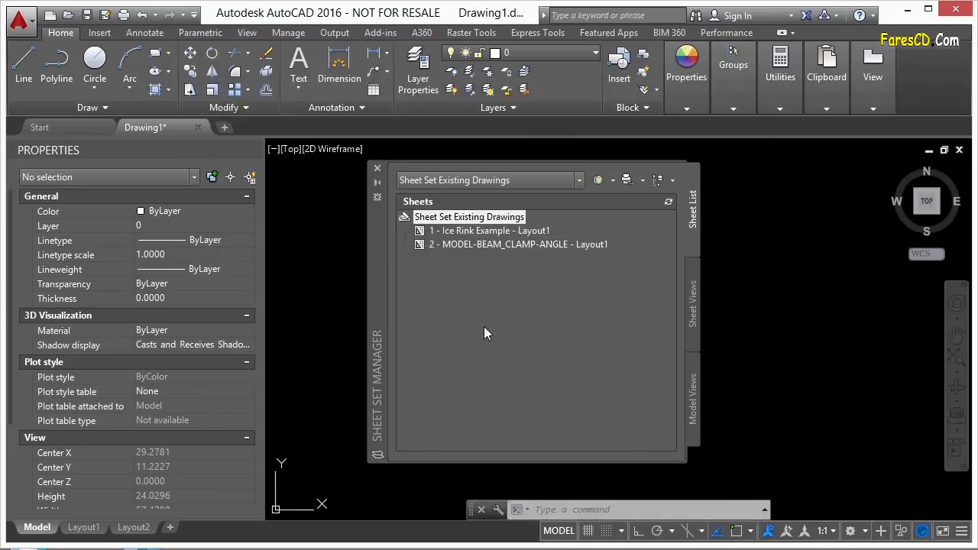
Open the Ice Rink Example and MODEL-BEAM_CLAMP-ANGLE sheets from the sheet list.
{"action": "double_click", "coordinate": [471, 229]}
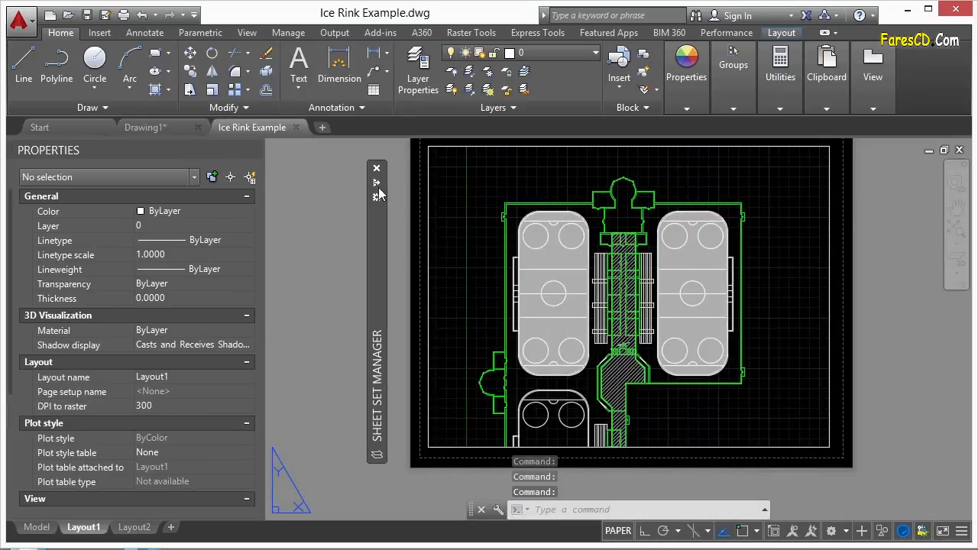
{"action": "left_click", "coordinate": [454, 244]}
{"action": "double_click", "coordinate": [454, 244]}
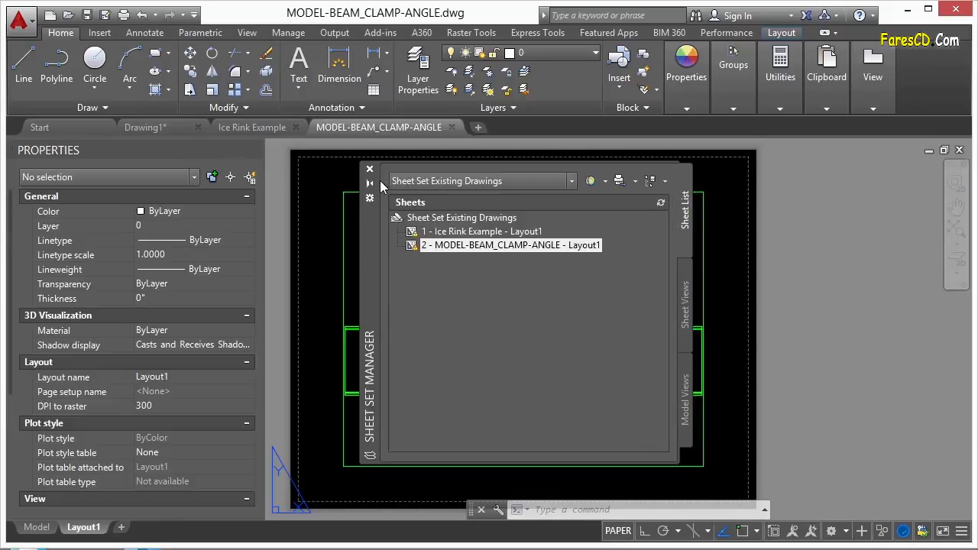
Start another new sheet set, this time based on an example sheet set.
{"action": "mouse_move", "coordinate": [363, 221]}
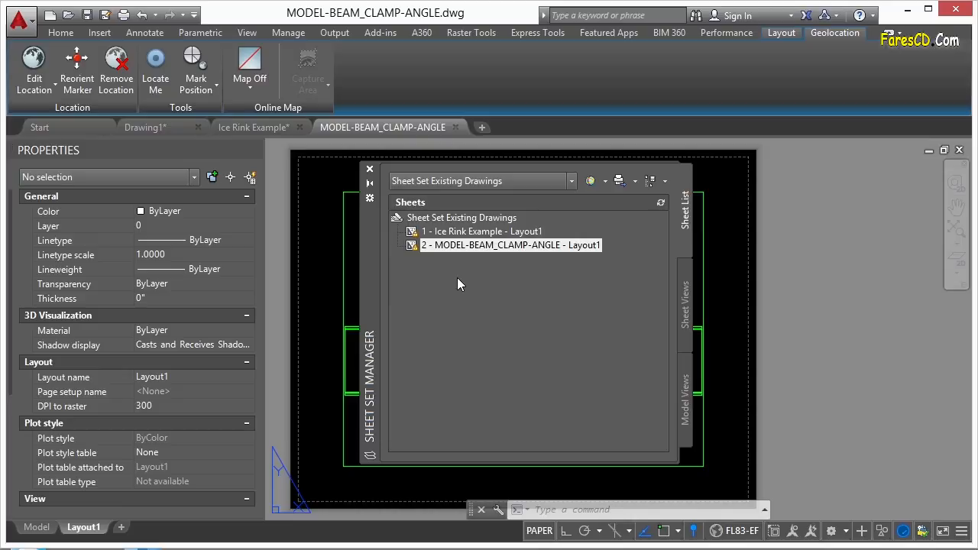
{"action": "left_click", "coordinate": [572, 181]}
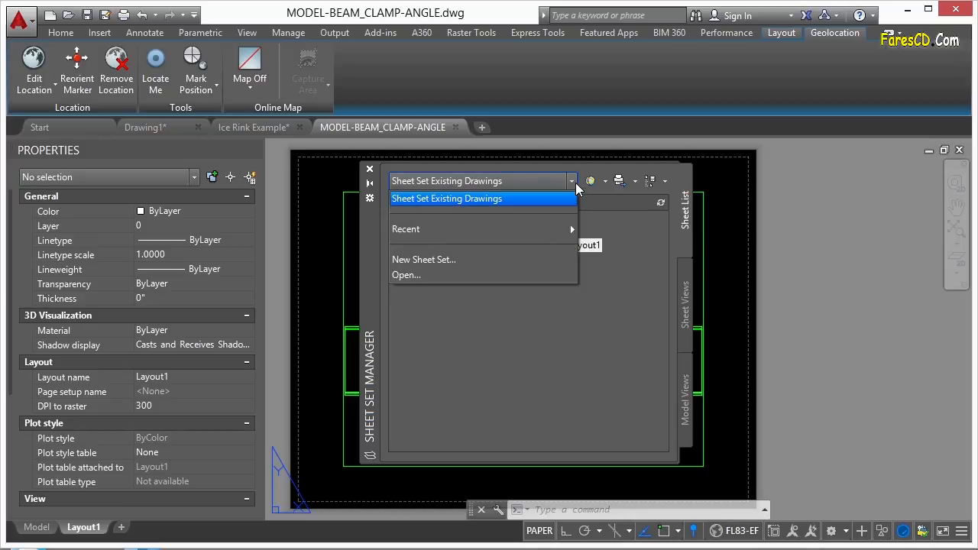
{"action": "left_click", "coordinate": [425, 260]}
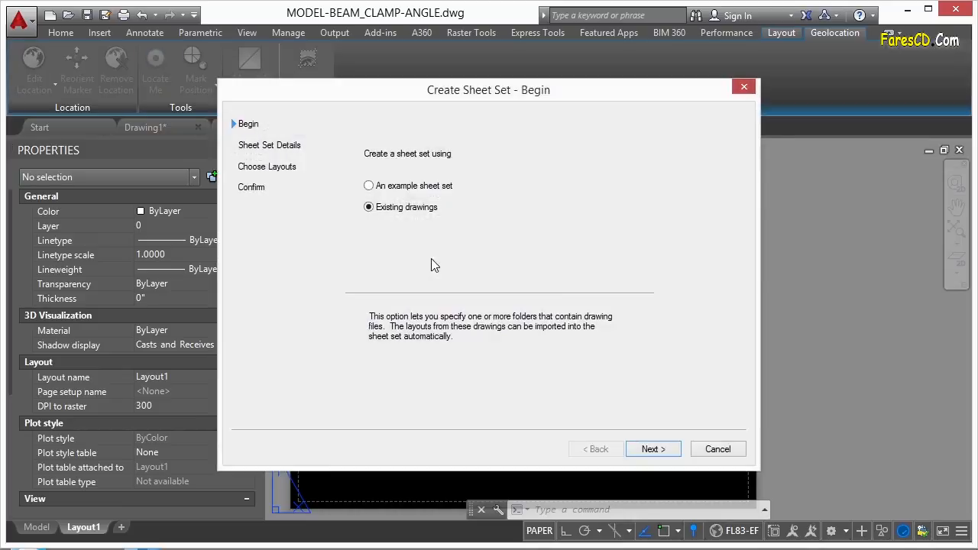
{"action": "left_click", "coordinate": [416, 190]}
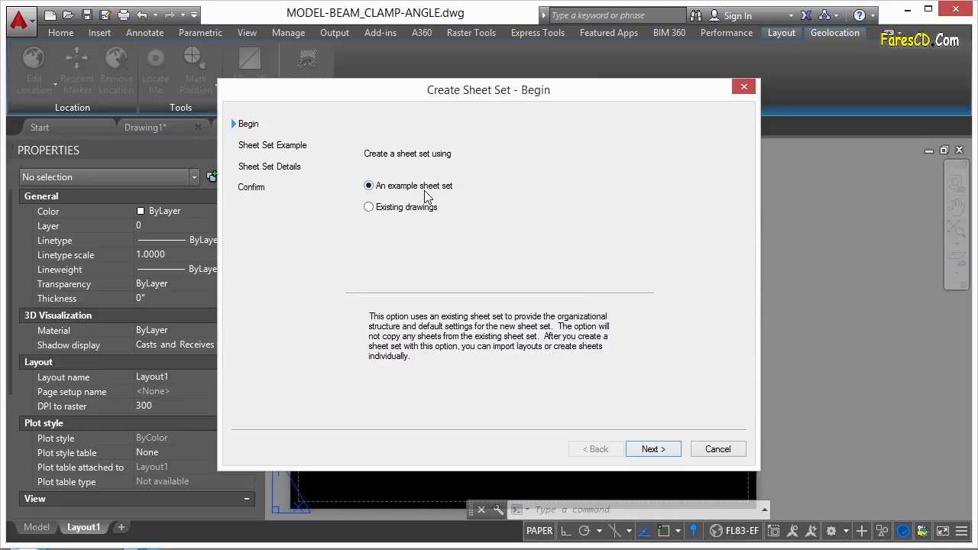
{"action": "left_click", "coordinate": [657, 453]}
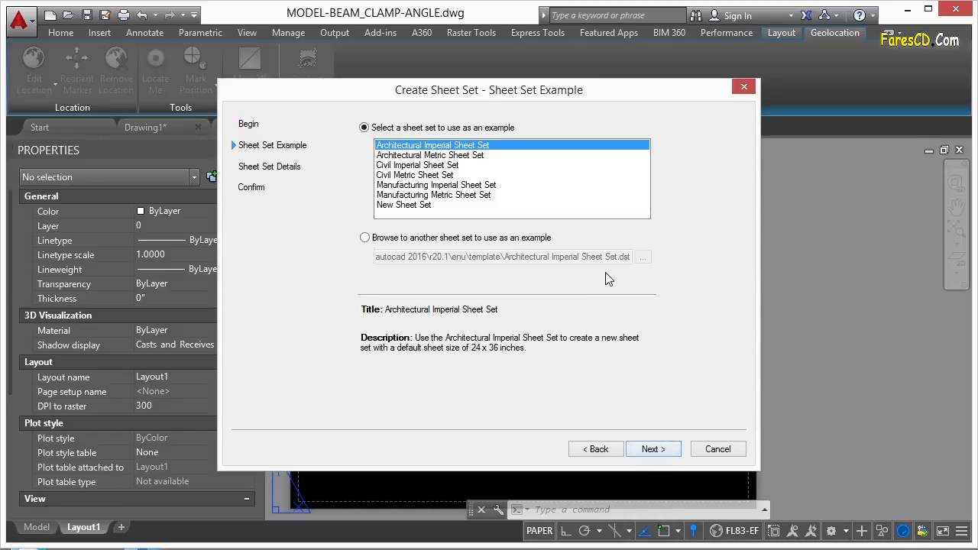
Go through the available example sheet sets and choose the Civil Imperial Sheet Set.
{"action": "left_click", "coordinate": [433, 205]}
{"action": "left_click", "coordinate": [430, 194]}
{"action": "left_click", "coordinate": [431, 185]}
{"action": "left_click", "coordinate": [432, 175]}
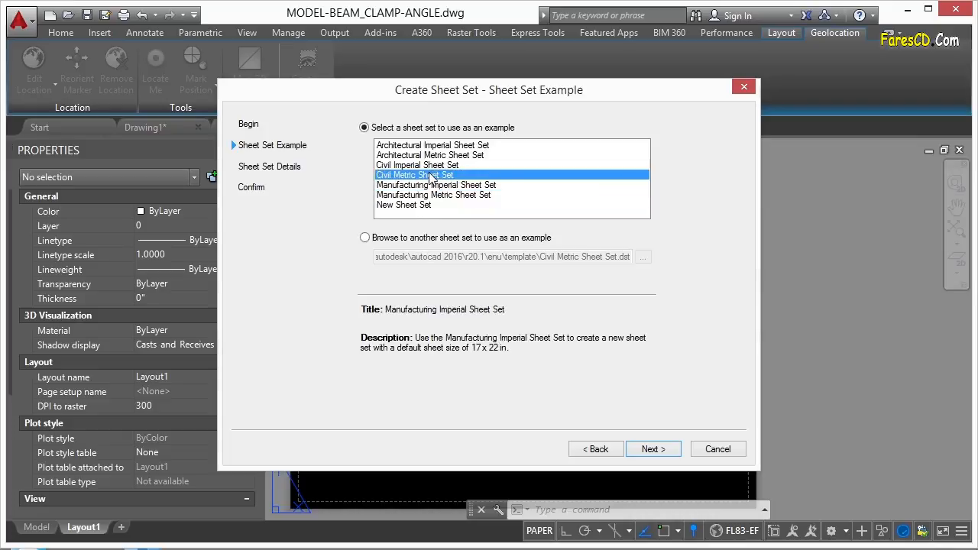
{"action": "left_click", "coordinate": [440, 165]}
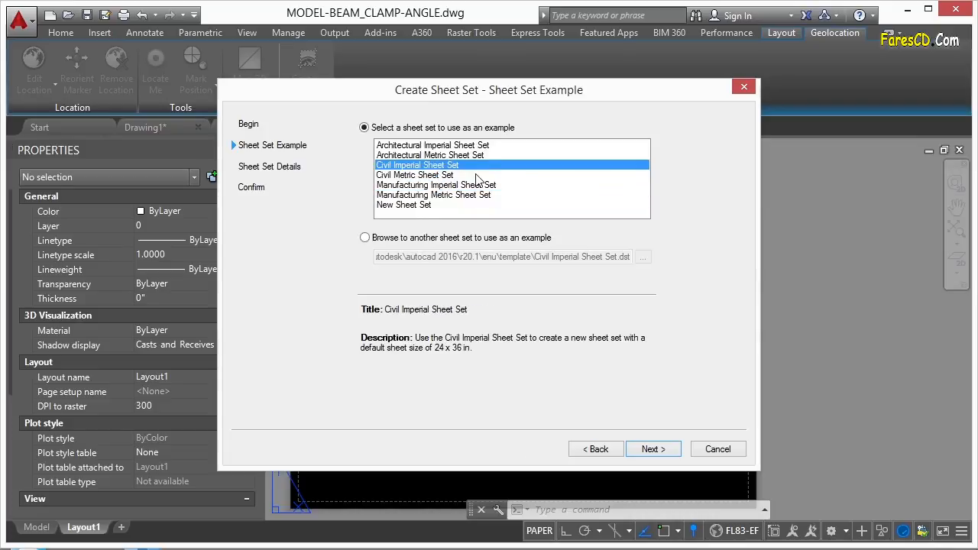
Accept the default name, description and storage location, and finish creating the example-based sheet set.
{"action": "left_click", "coordinate": [653, 451]}
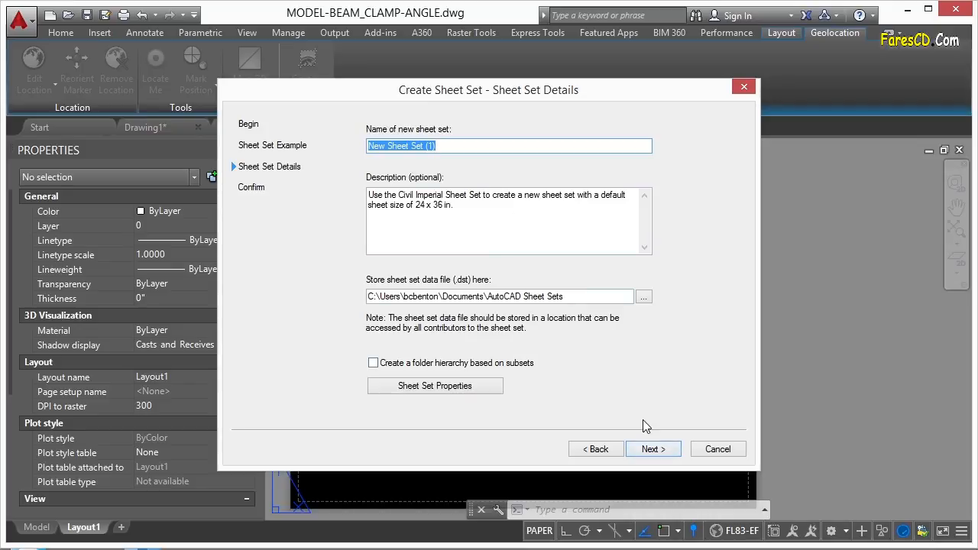
{"action": "left_click", "coordinate": [665, 451]}
{"action": "left_click", "coordinate": [659, 451]}
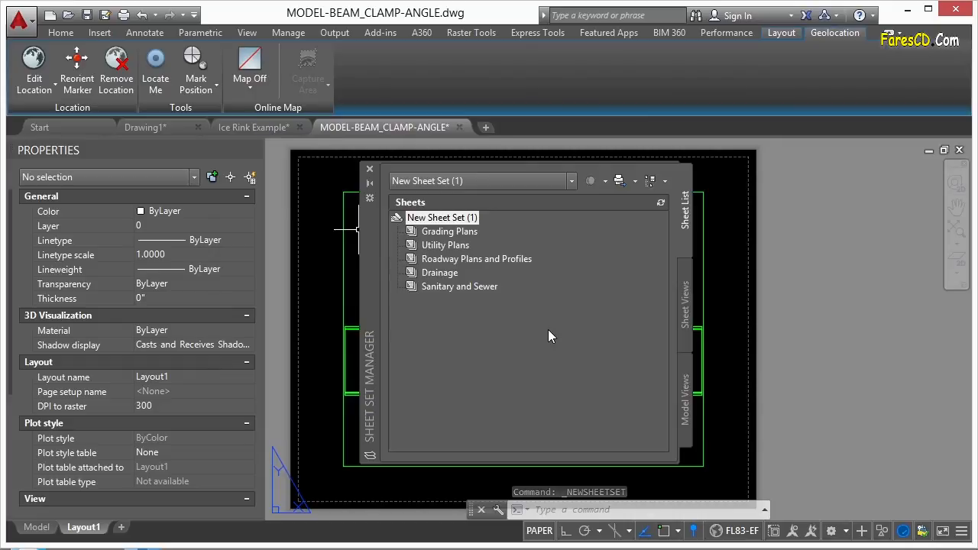
Examine the properties of New Sheet Set (1), including its custom properties, and close them.
{"action": "right_click", "coordinate": [470, 219]}
{"action": "left_click", "coordinate": [538, 422]}
{"action": "left_click_drag", "start_coordinate": [210, 200], "coordinate": [209, 241]}
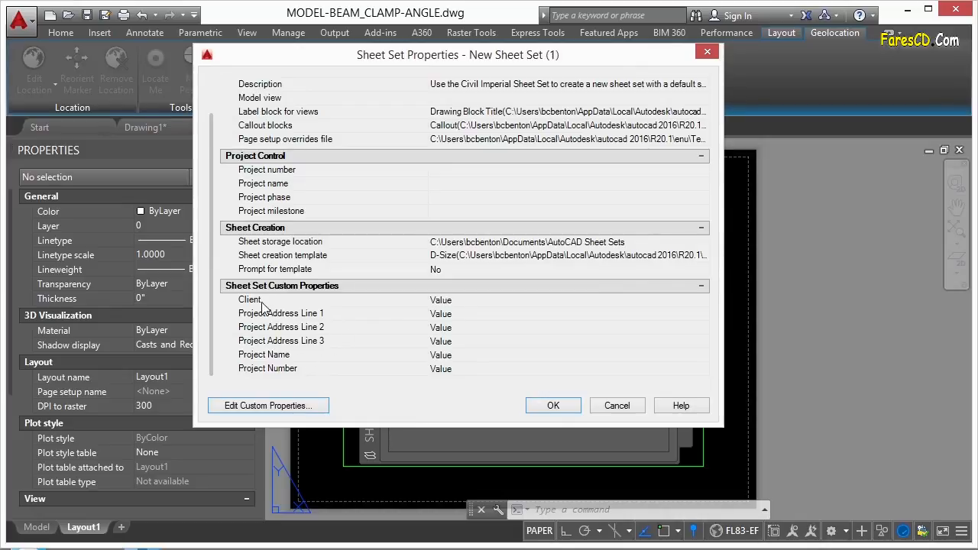
{"action": "left_click_drag", "start_coordinate": [212, 276], "coordinate": [211, 233]}
{"action": "left_click", "coordinate": [554, 407]}
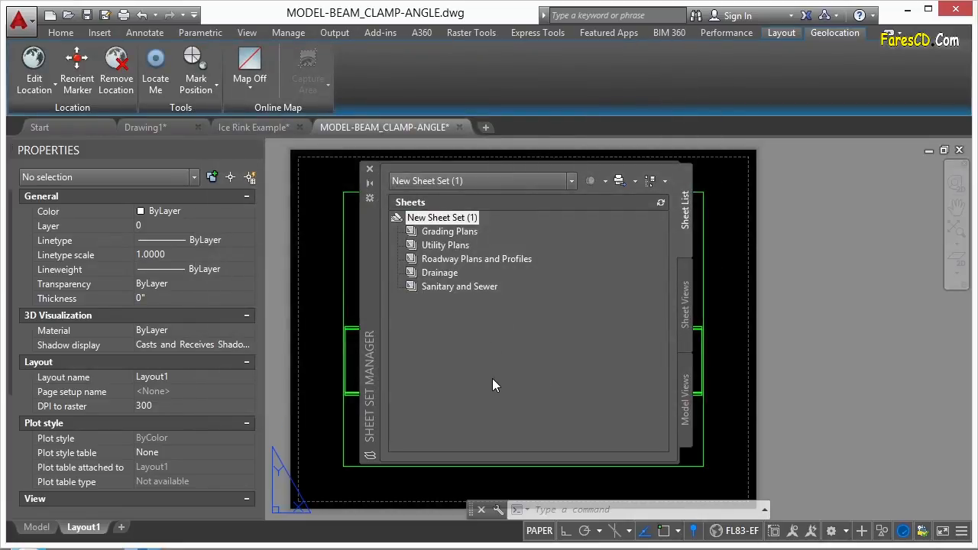
Go through the subsets of New Sheet Set (1), from Grading Plans and Utility Plans to Roadway Plans and Profiles and Sanitary and Sewer.
{"action": "left_click", "coordinate": [468, 232]}
{"action": "left_click", "coordinate": [465, 246]}
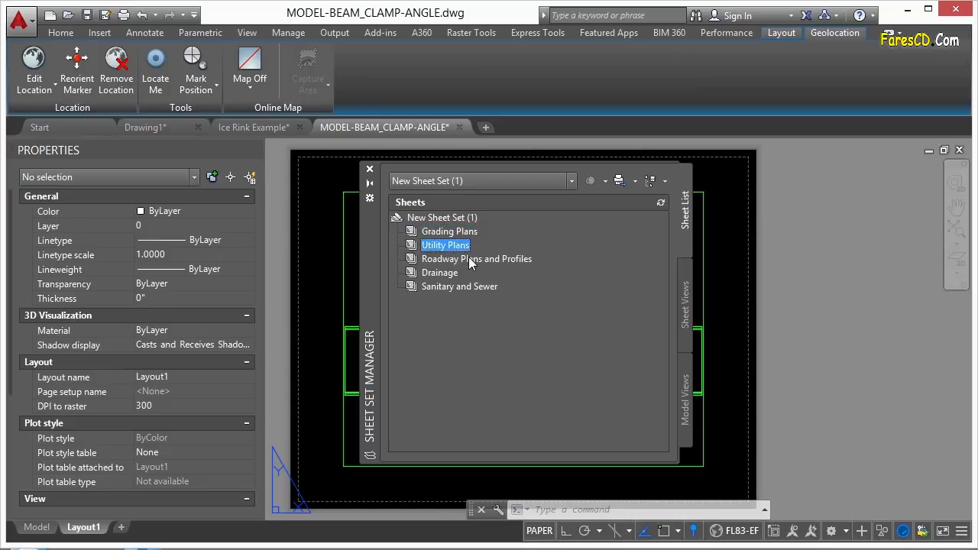
{"action": "left_click", "coordinate": [468, 258]}
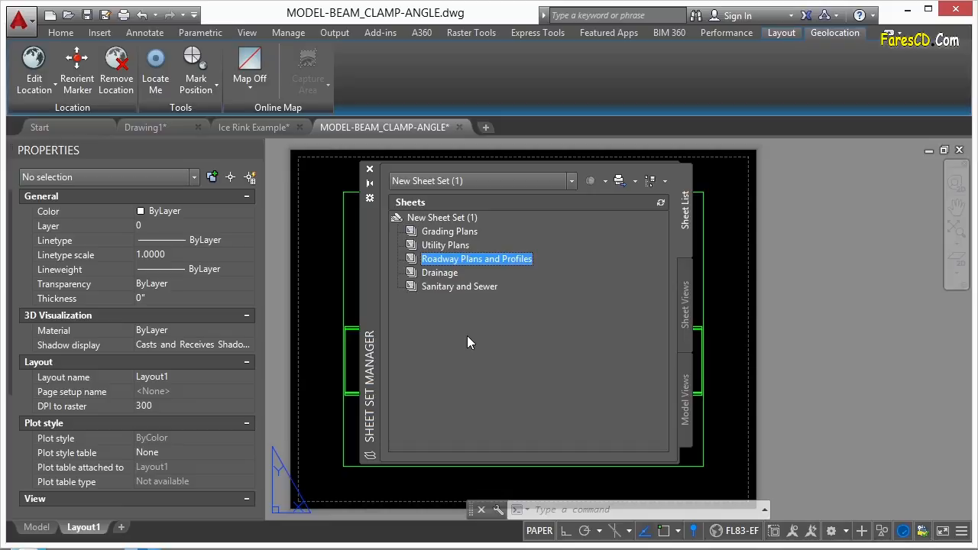
{"action": "left_click", "coordinate": [468, 287]}
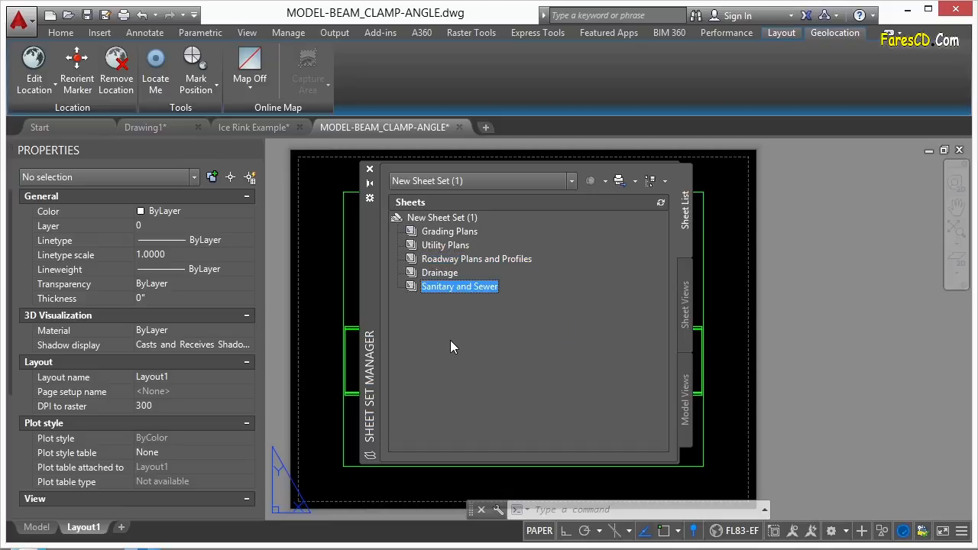
Open the recently used manufacturing sheet set.dst in the Sheet Set Manager.
{"action": "left_click", "coordinate": [574, 182]}
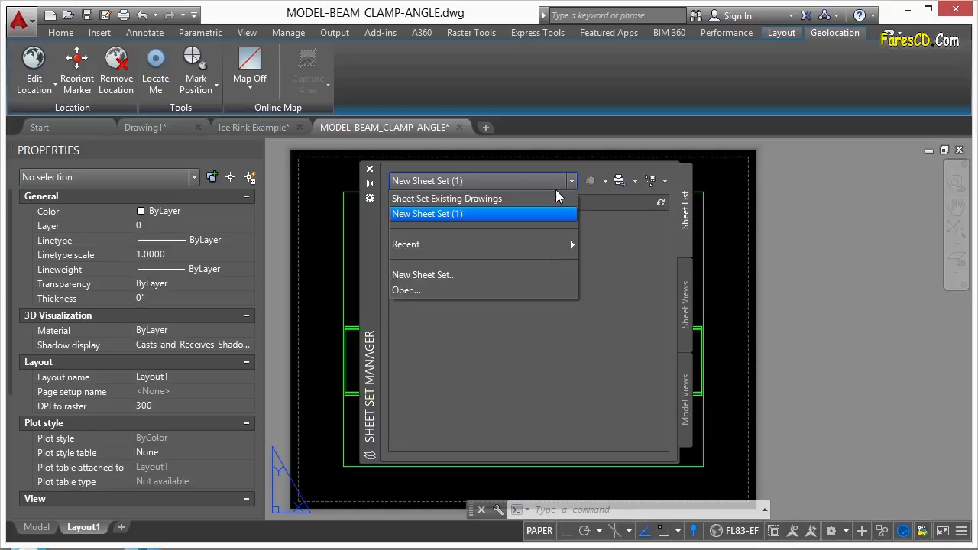
{"action": "mouse_move", "coordinate": [525, 245]}
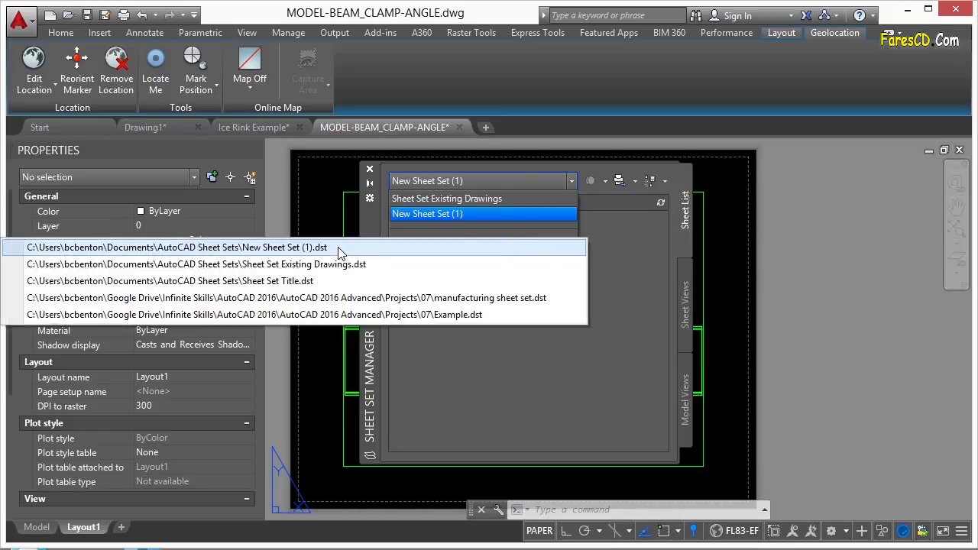
{"action": "left_click", "coordinate": [517, 299]}
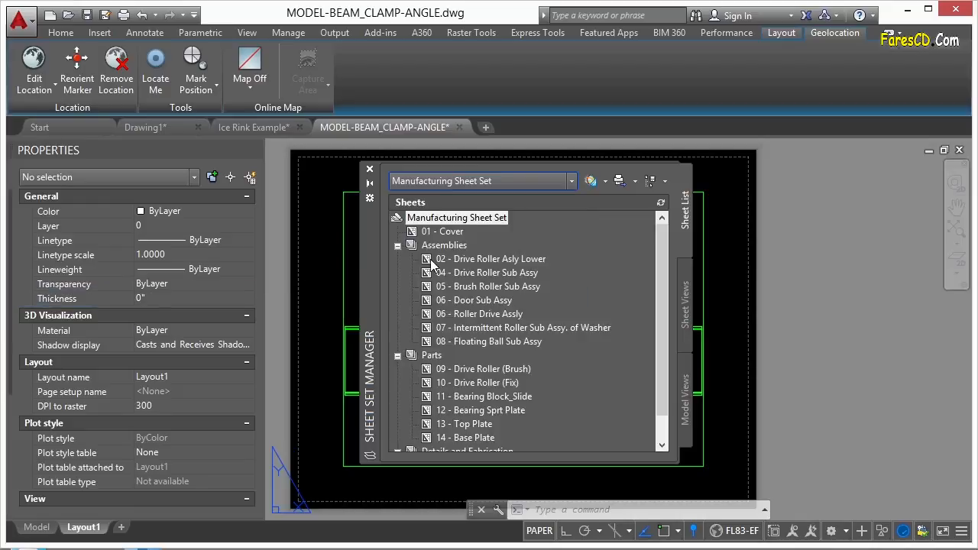
Collapse the Assemblies, Parts, and Details and Fabrication subsets, and expand only Assemblies again to show its sheets.
{"action": "left_click", "coordinate": [397, 246]}
{"action": "left_click", "coordinate": [398, 259]}
{"action": "left_click", "coordinate": [398, 272]}
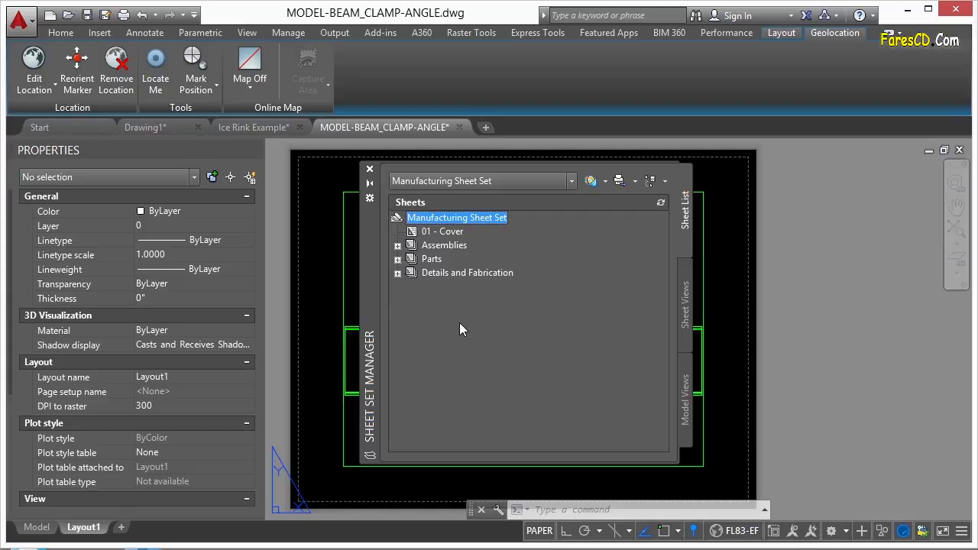
{"action": "left_click", "coordinate": [397, 245]}
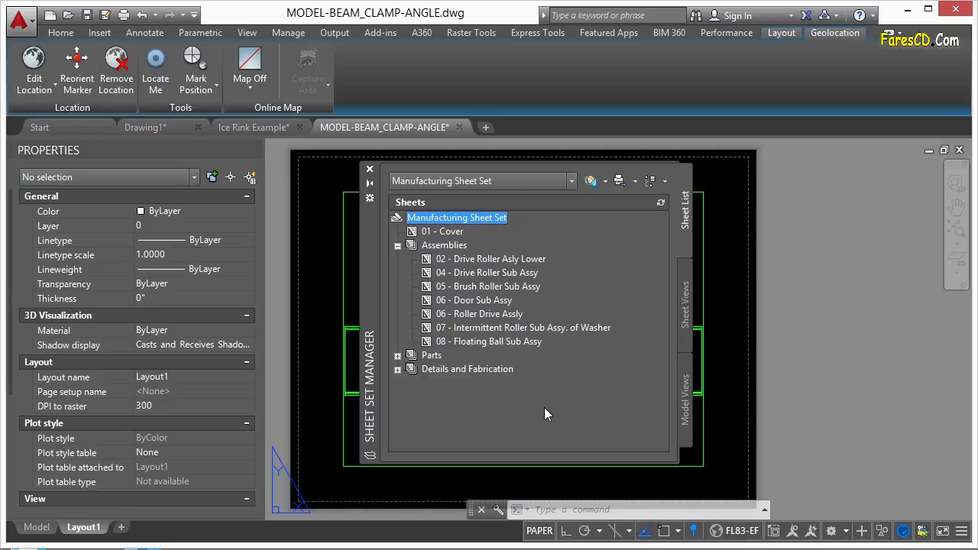
Check the commands available for the Assemblies subset, including Publish, without running any, and close the Sheet Set Manager.
{"action": "left_click", "coordinate": [465, 250]}
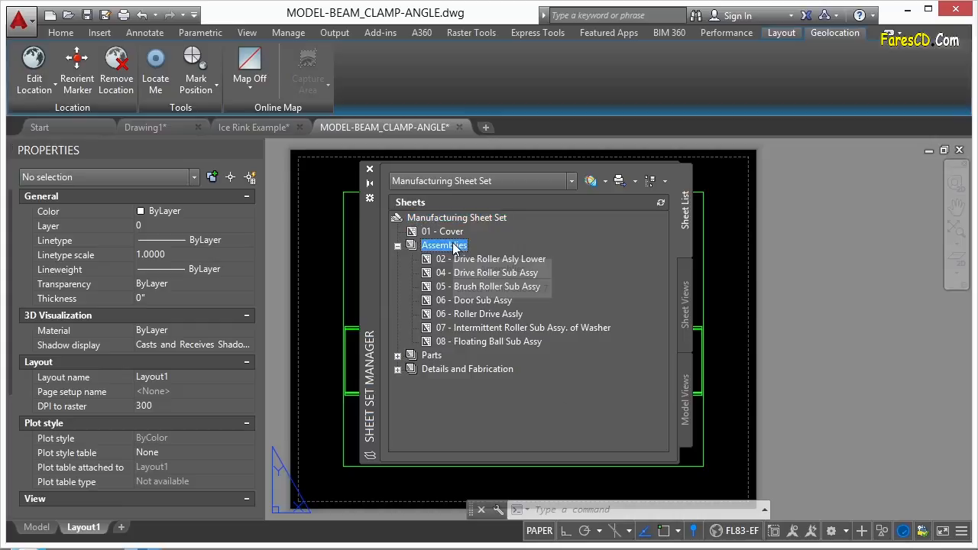
{"action": "right_click", "coordinate": [455, 245]}
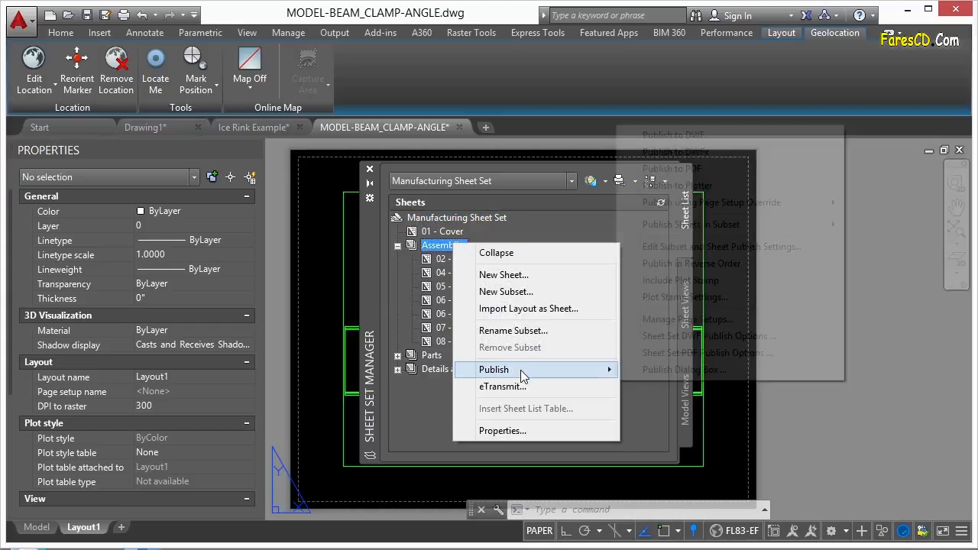
{"action": "left_click", "coordinate": [450, 420]}
{"action": "left_click", "coordinate": [370, 171]}
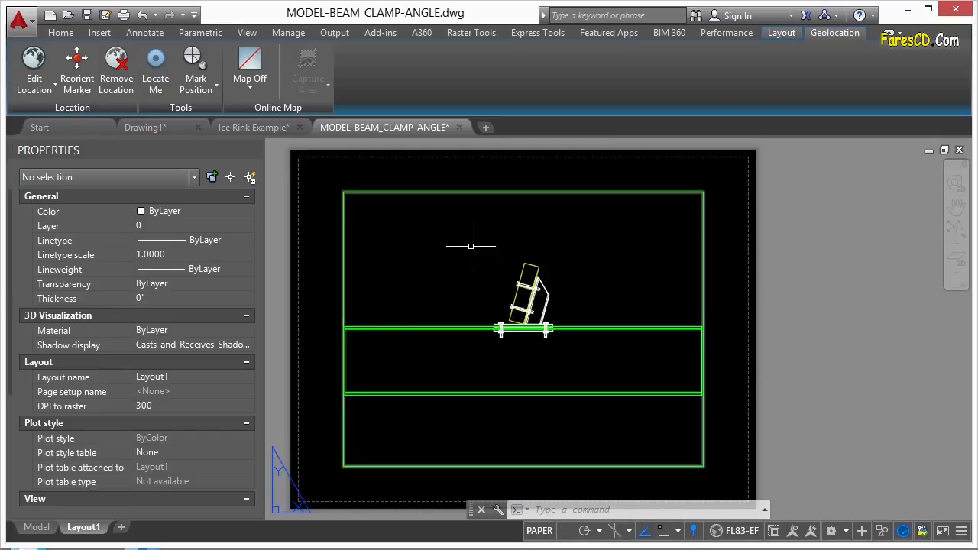